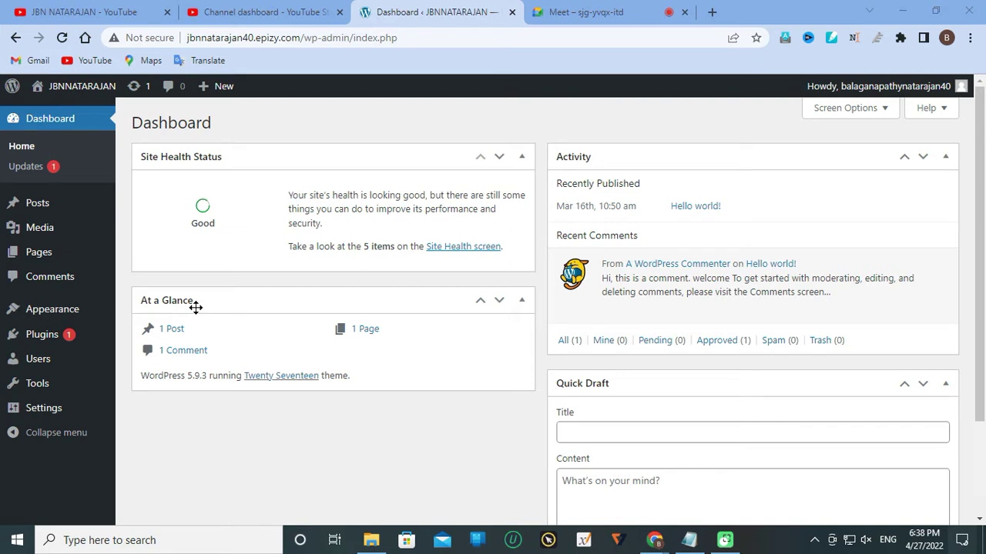
# - Examine the WordPress version and active theme line in the At a Glance box
pyautogui.click(192, 328)
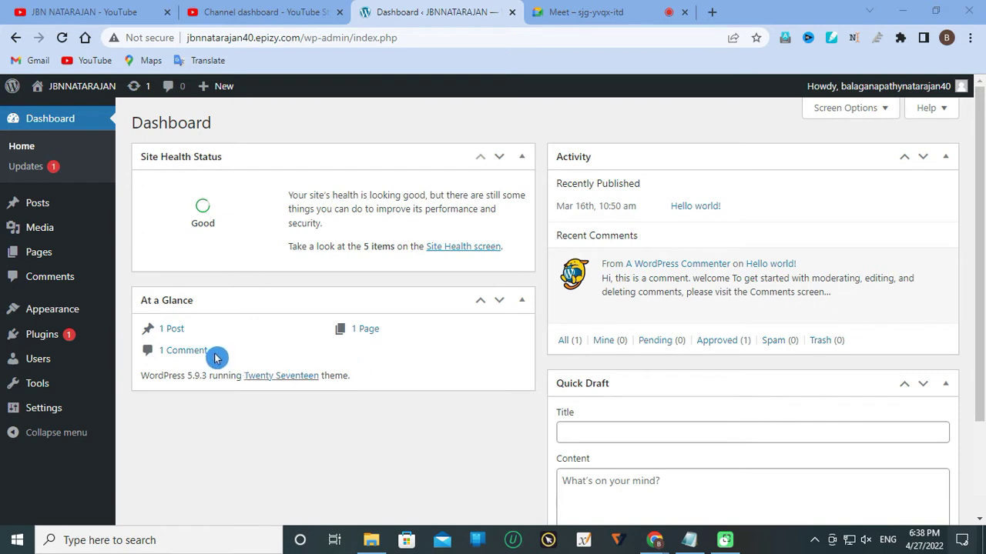
pyautogui.moveTo(141, 376); pyautogui.dragTo(359, 381)
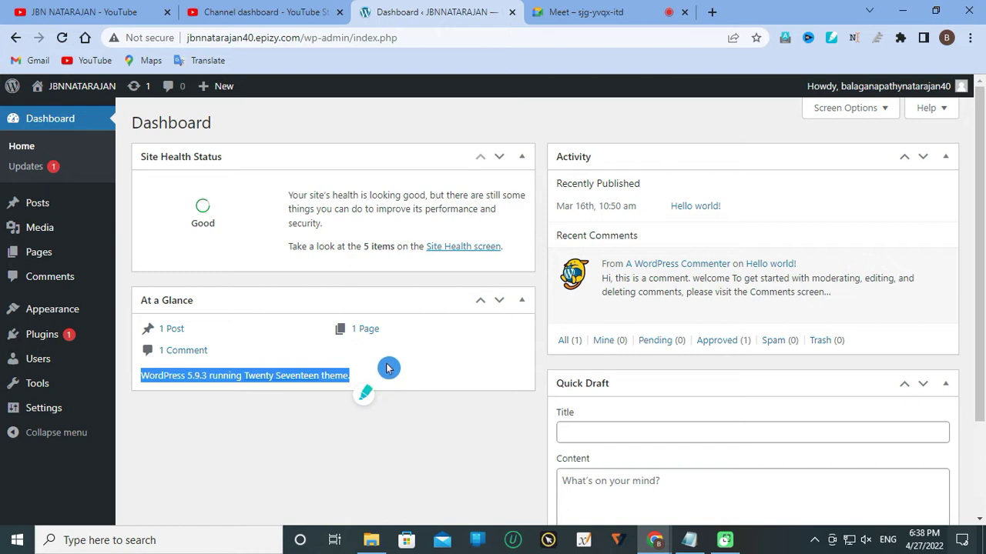
pyautogui.click(375, 372)
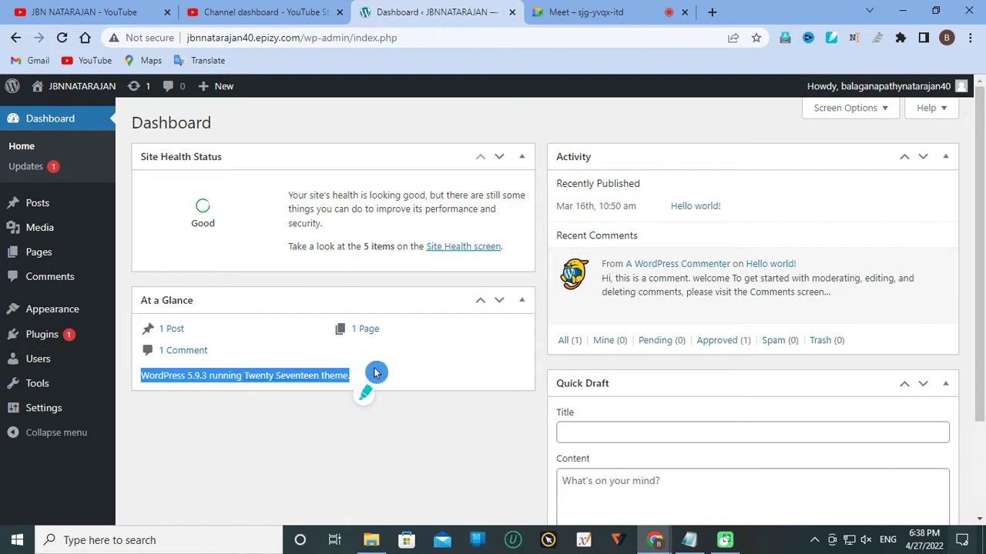
pyautogui.click(225, 349)
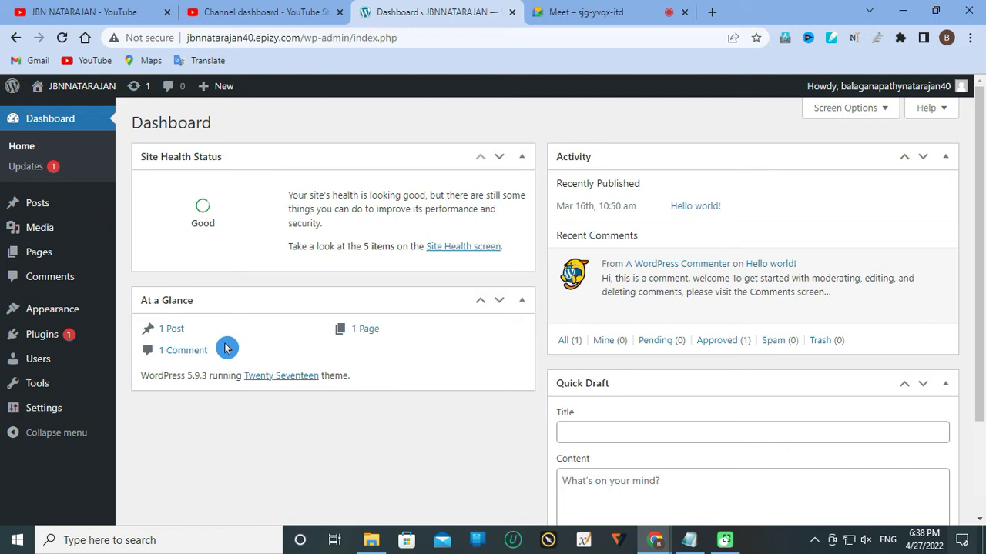
# - Open the posts list from At a Glance and view the published "Hello world!" post on the site
pyautogui.click(174, 330)
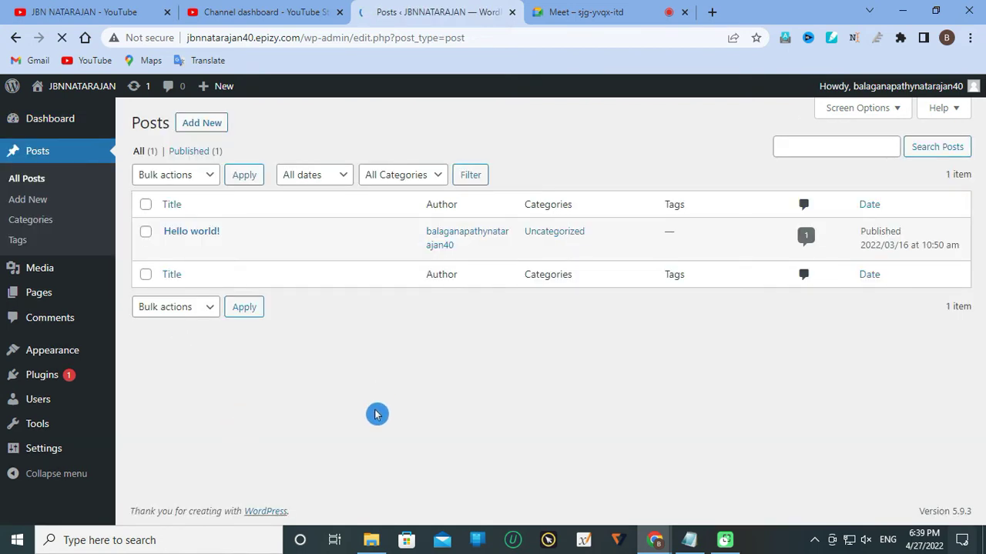
pyautogui.moveTo(205, 245)
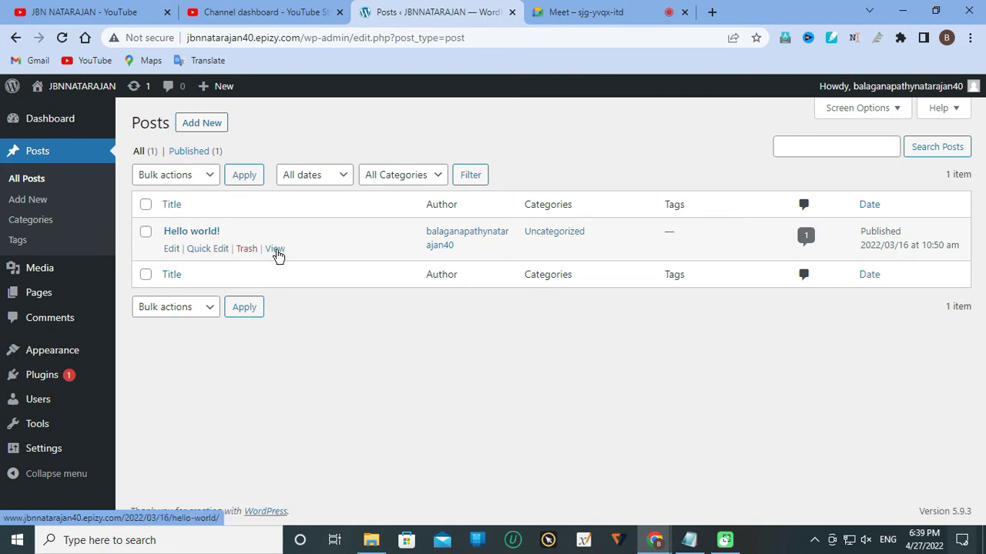
pyautogui.click(275, 250)
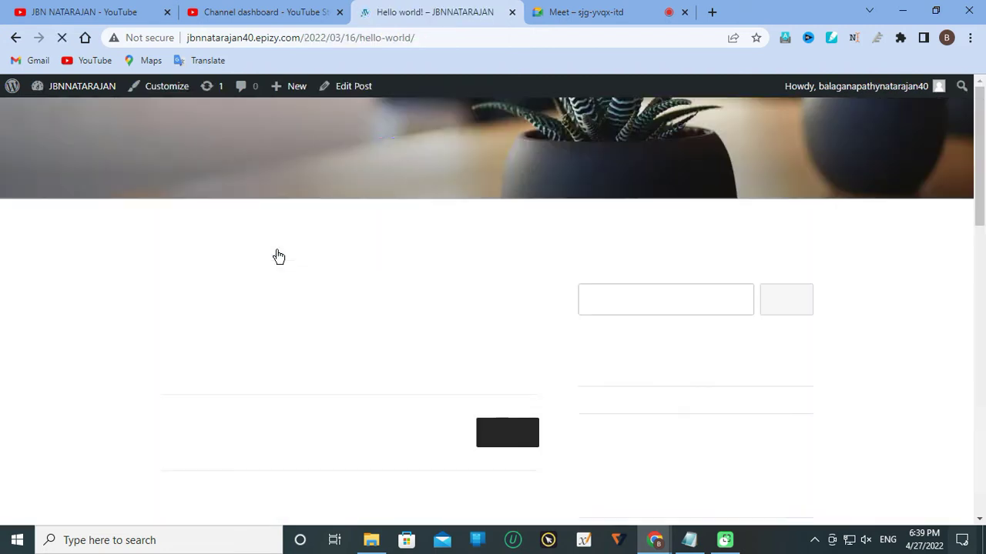
pyautogui.click(185, 267)
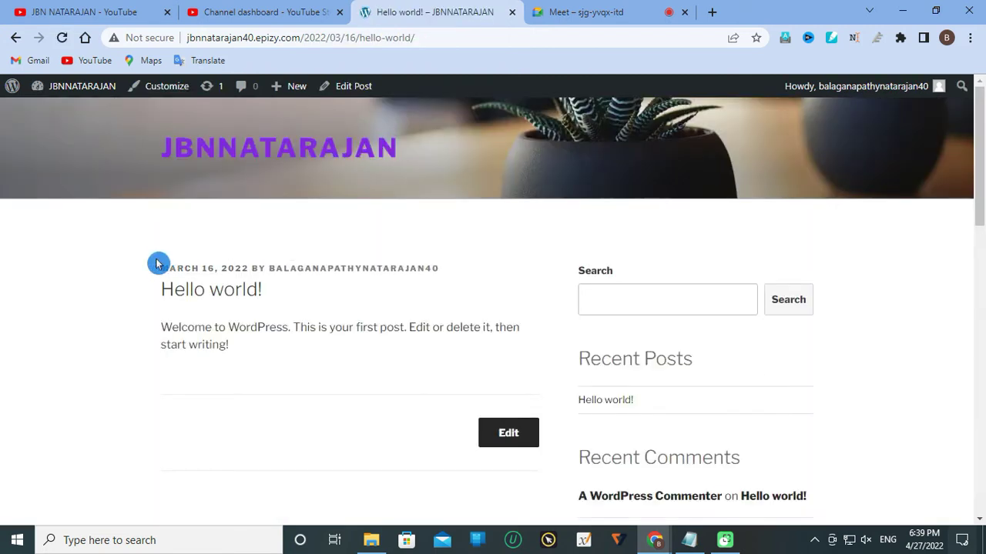
# - Examine the "Hello world!" post's date, author, title and body text, and the reply below it
pyautogui.moveTo(157, 267); pyautogui.dragTo(254, 276)
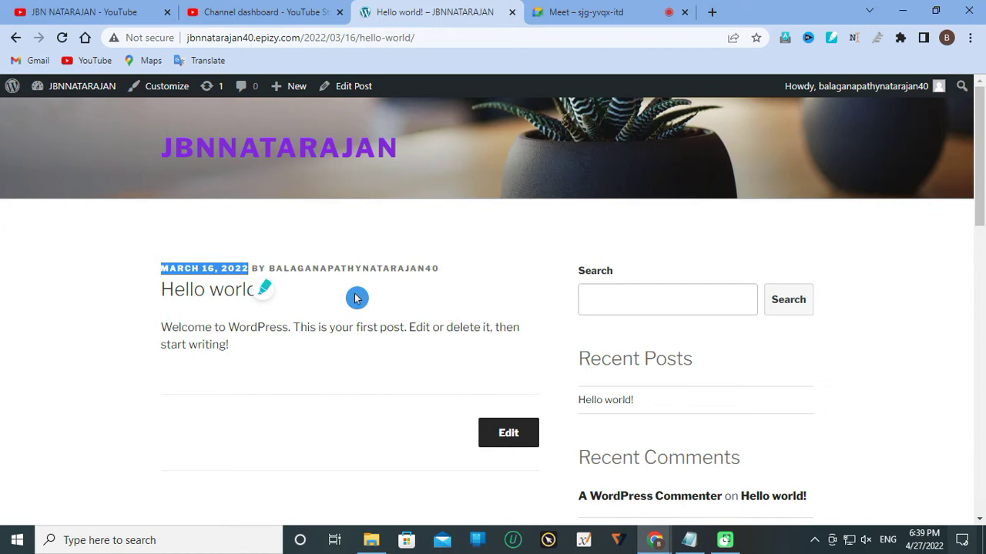
pyautogui.click(274, 258)
pyautogui.moveTo(273, 258); pyautogui.dragTo(339, 288)
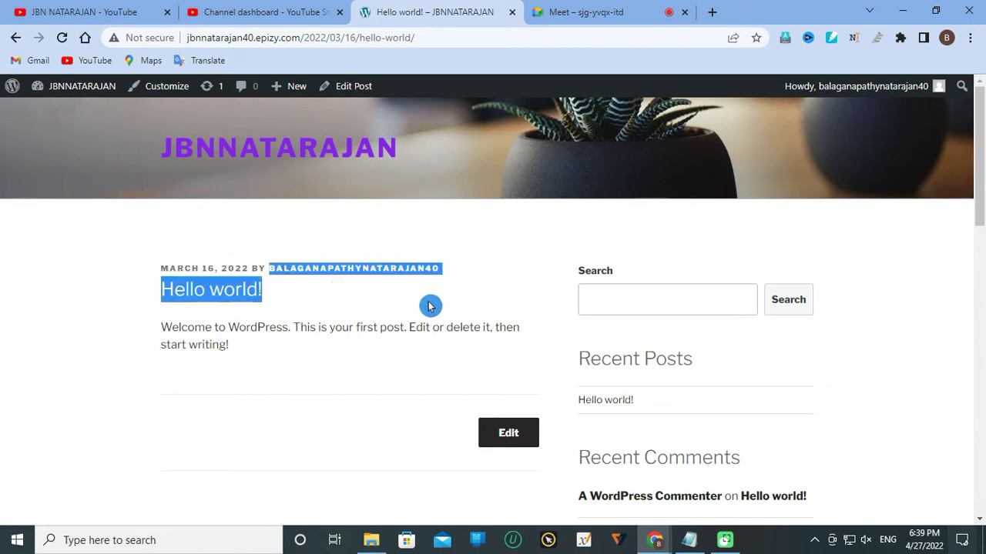
pyautogui.click(368, 327)
pyautogui.moveTo(242, 352); pyautogui.dragTo(158, 295)
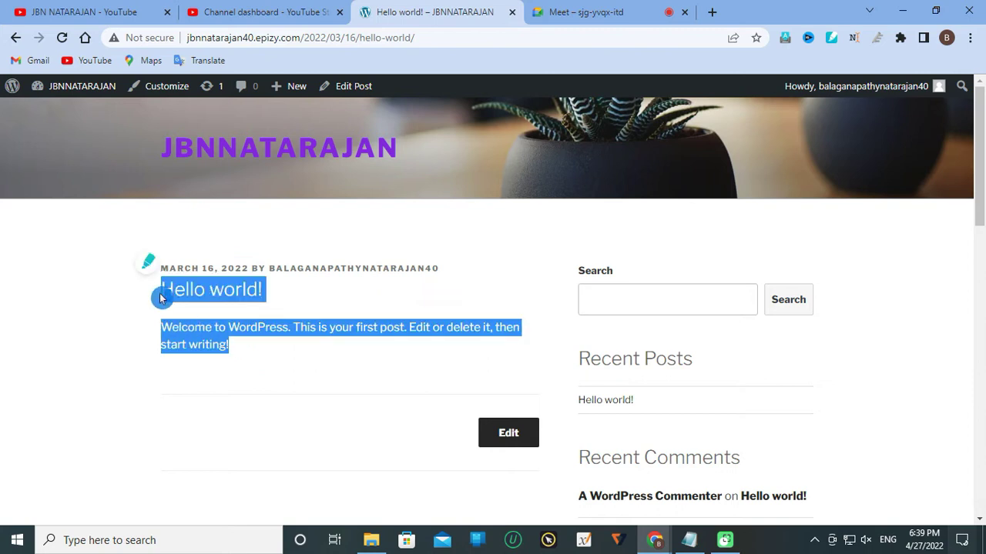
pyautogui.scroll(-6, 304, 369)
pyautogui.scroll(5, 306, 365)
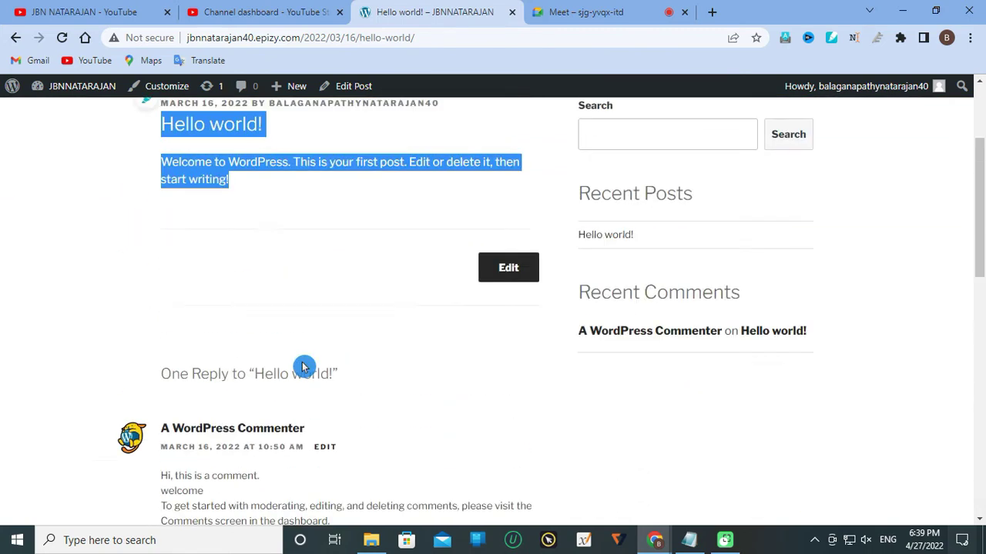
pyautogui.scroll(2, 332, 321)
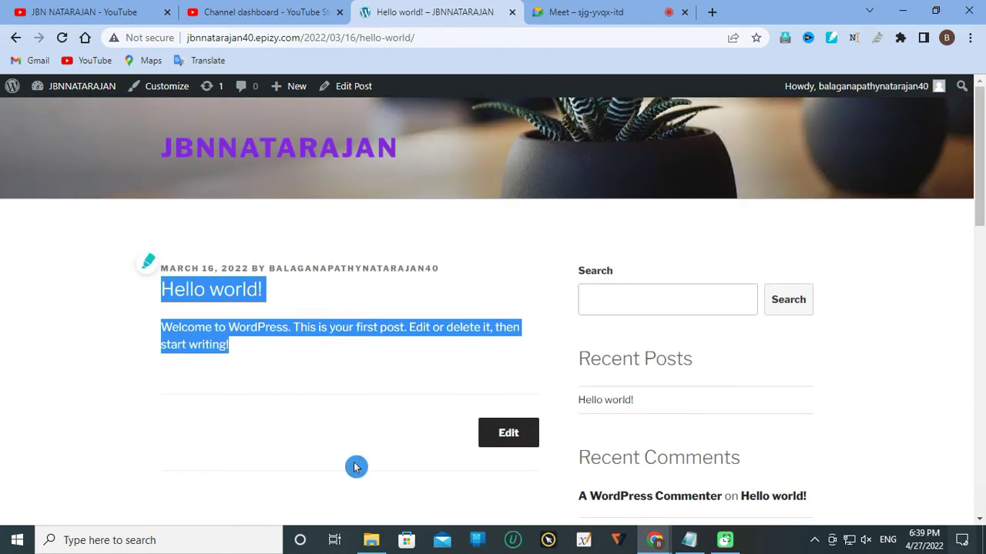
# - Return from the published post to the site's admin dashboard
pyautogui.moveTo(17, 90)
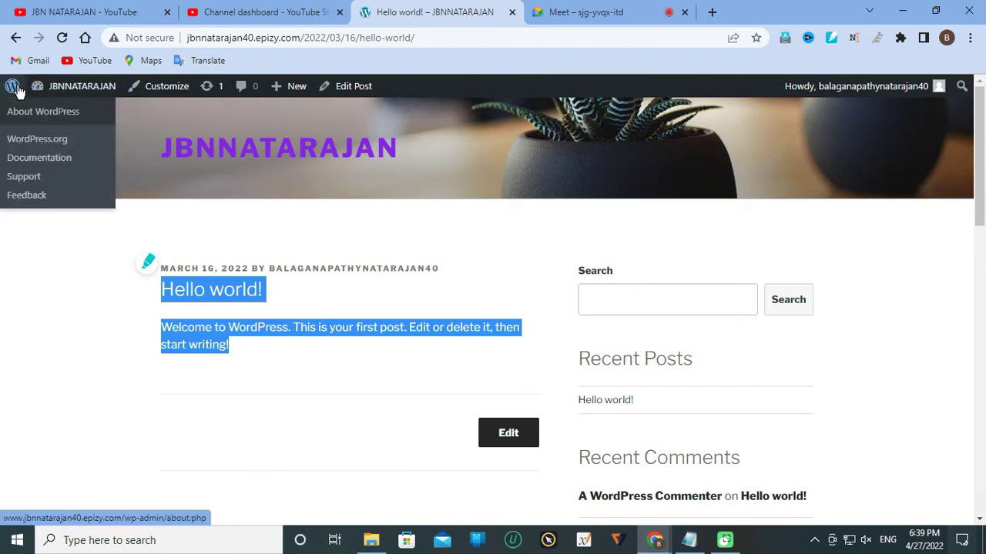
pyautogui.moveTo(48, 91)
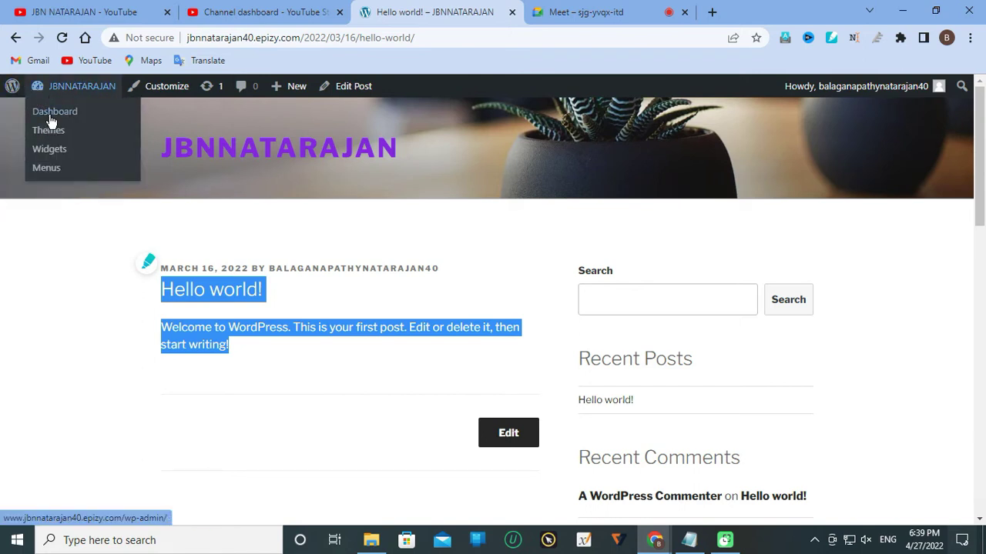
pyautogui.click(57, 116)
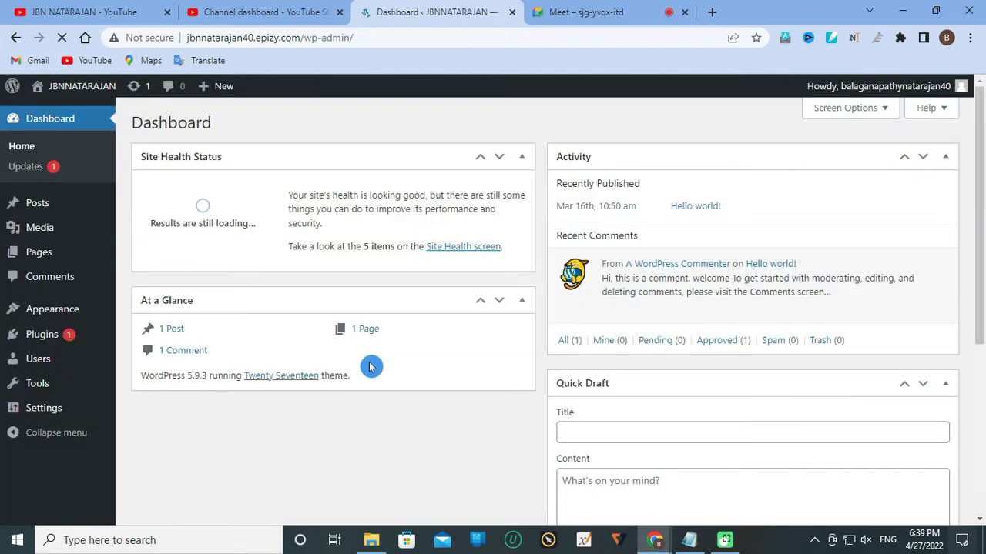
# - Open the pages list from At a Glance and view the published Sample Page on the site
pyautogui.click(373, 332)
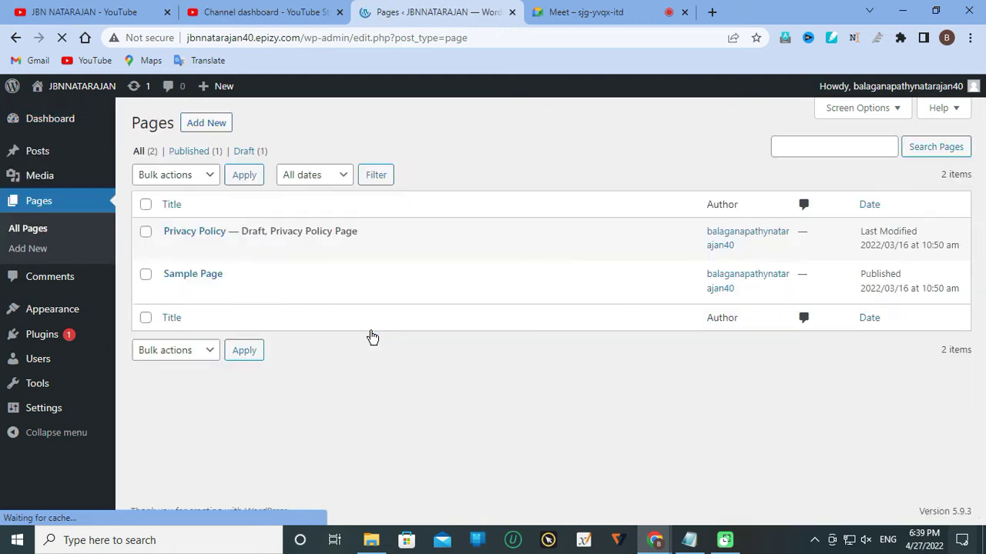
pyautogui.moveTo(187, 289)
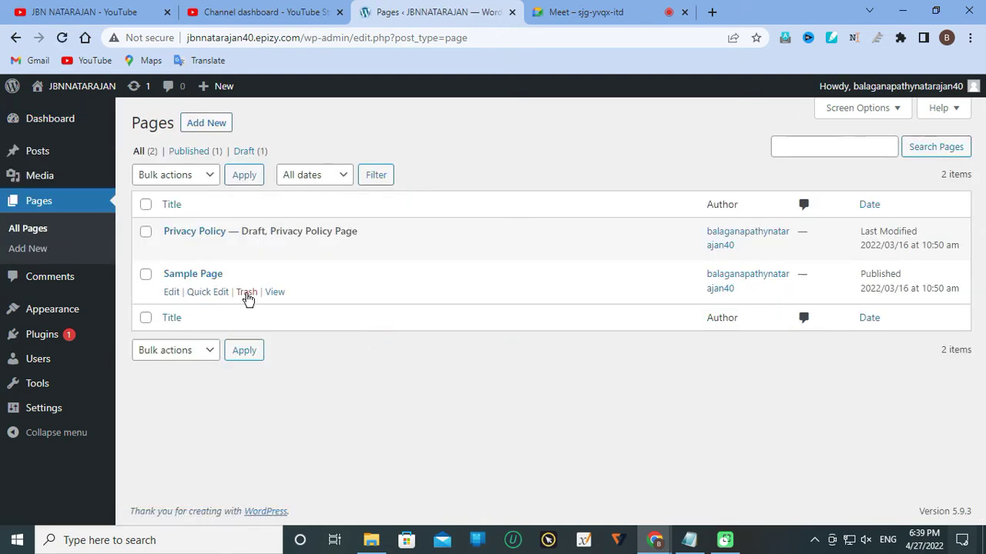
pyautogui.click(274, 297)
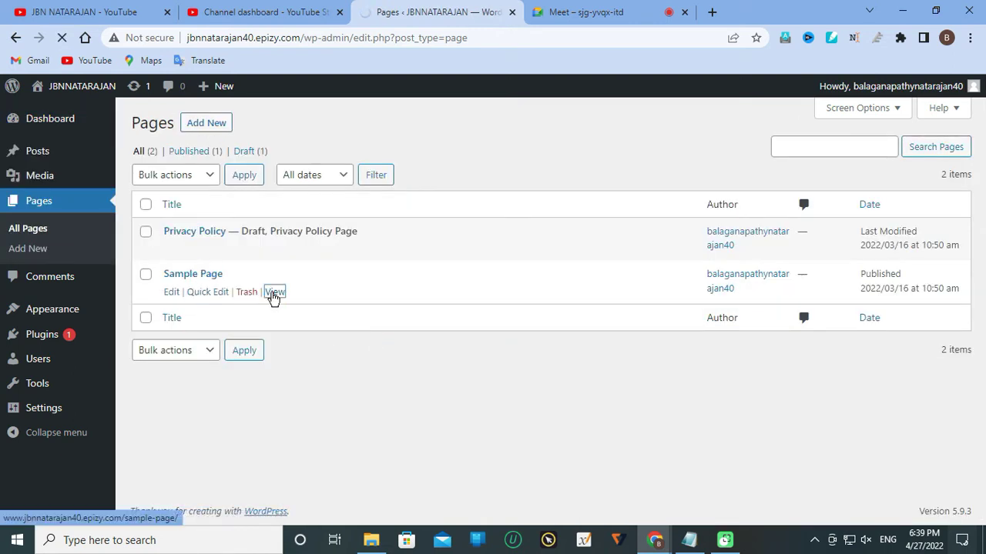
pyautogui.click(271, 297)
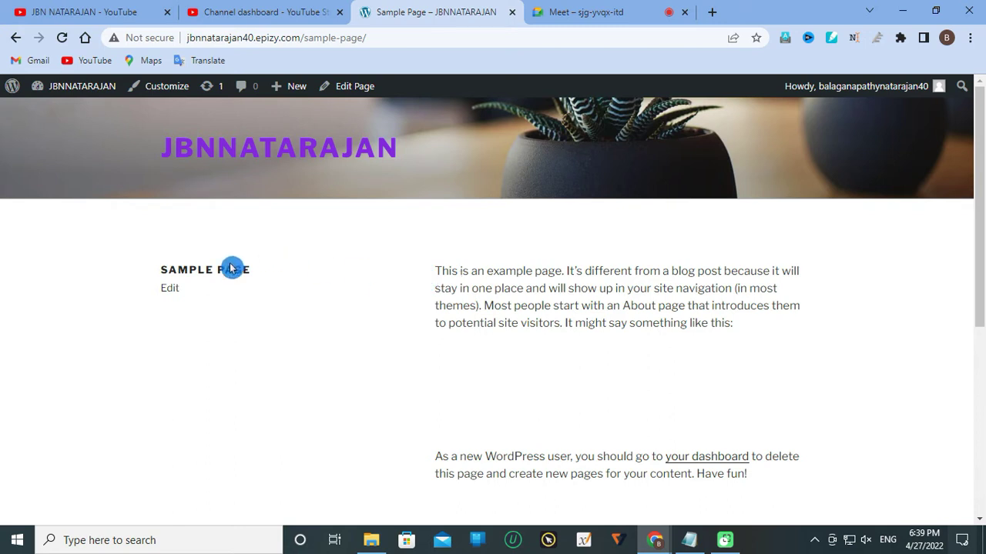
# - Read through the Sample Page's text and return to the admin dashboard
pyautogui.click(588, 285)
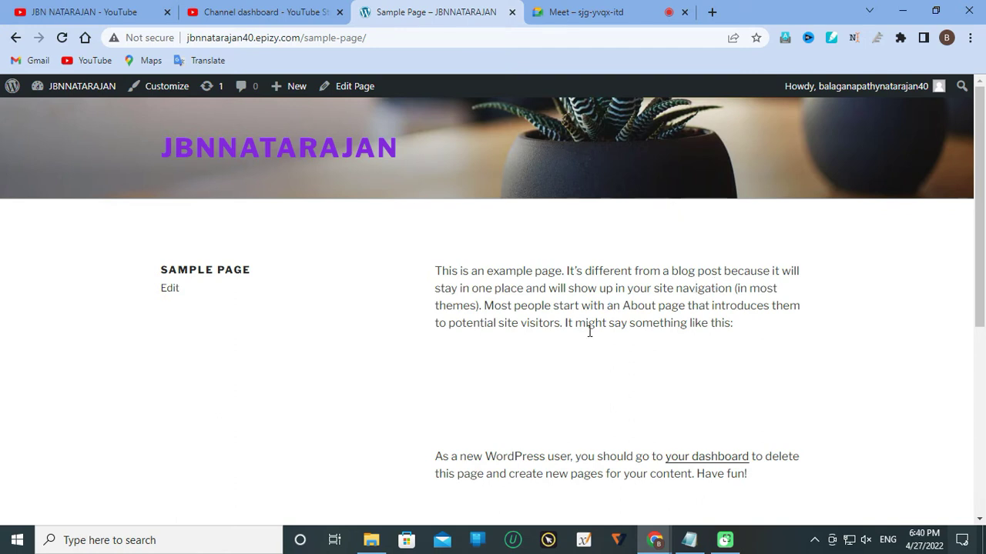
pyautogui.scroll(-4, 516, 346)
pyautogui.scroll(7, 516, 346)
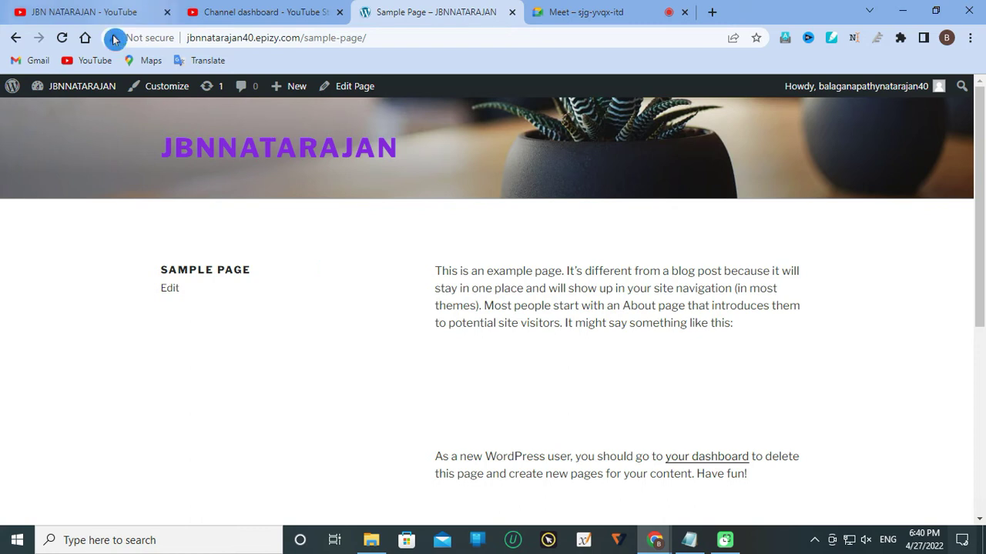
pyautogui.click(69, 90)
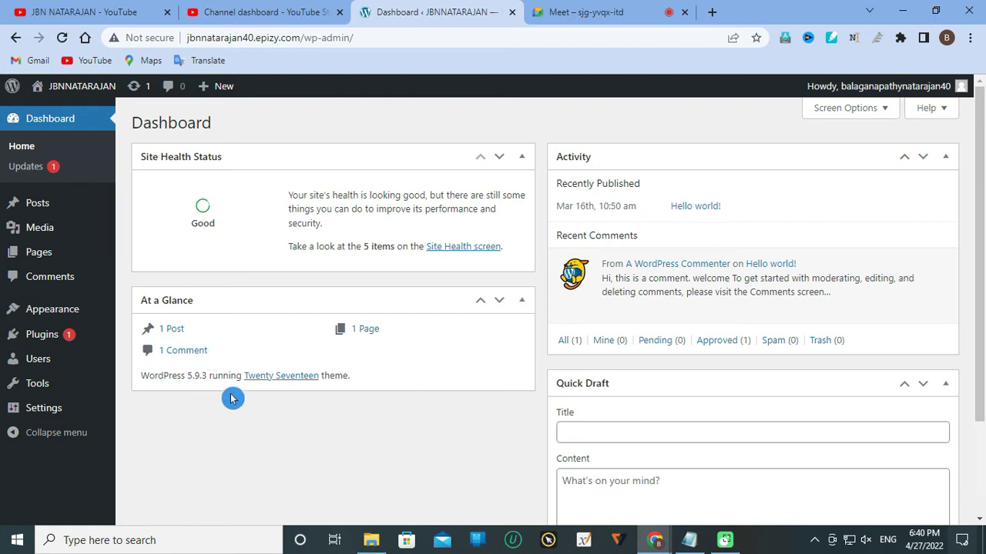
# - Move the Quick Draft box above the Activity box on the dashboard
pyautogui.scroll(-1, 690, 337)
pyautogui.scroll(-3, 690, 337)
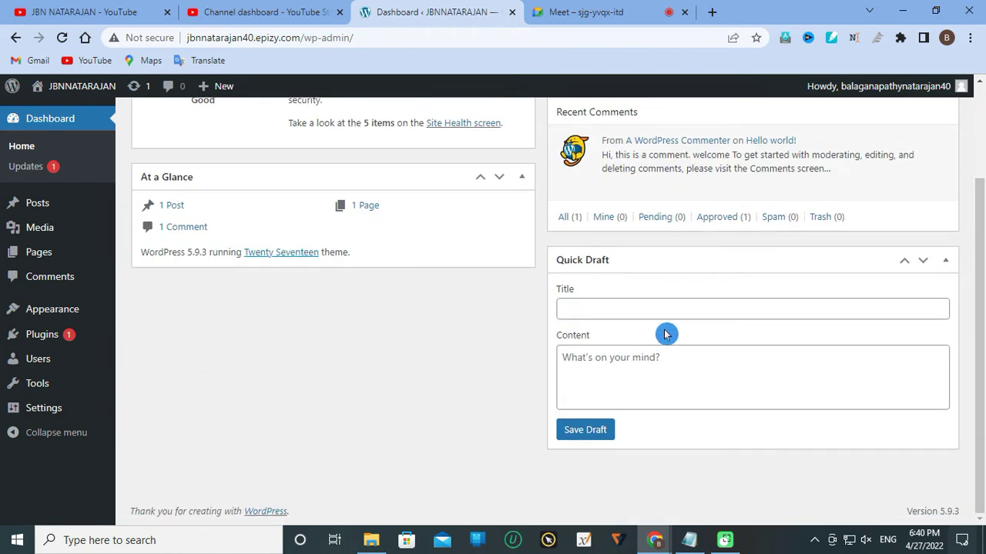
pyautogui.click(609, 279)
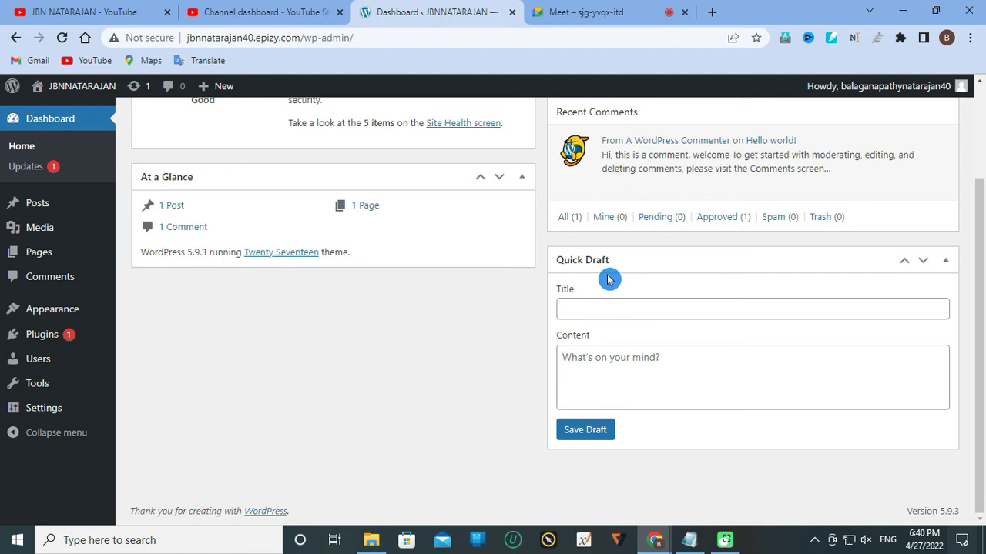
pyautogui.moveTo(557, 255); pyautogui.dragTo(608, 285)
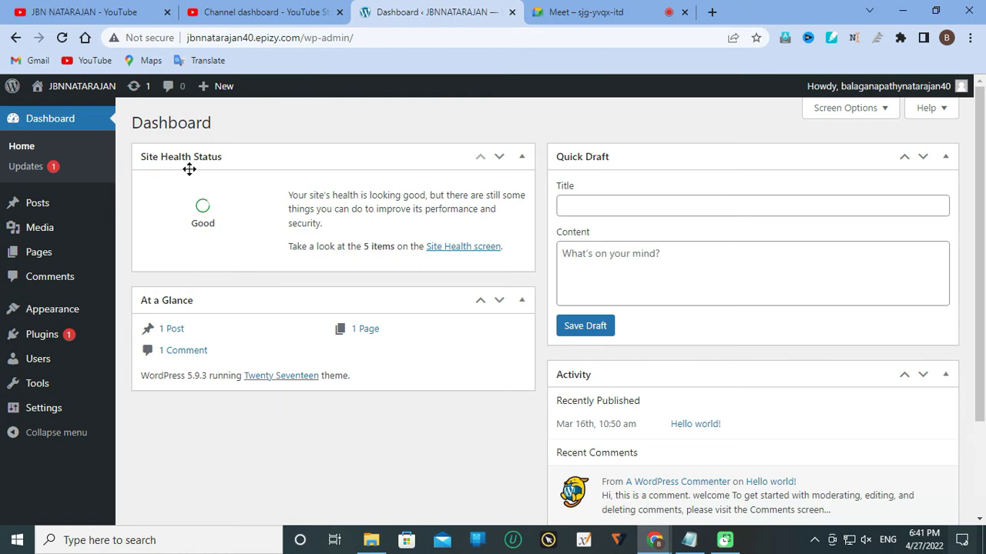
# - Collapse the Site Health Status box and expand it again, twice in a row
pyautogui.click(523, 159)
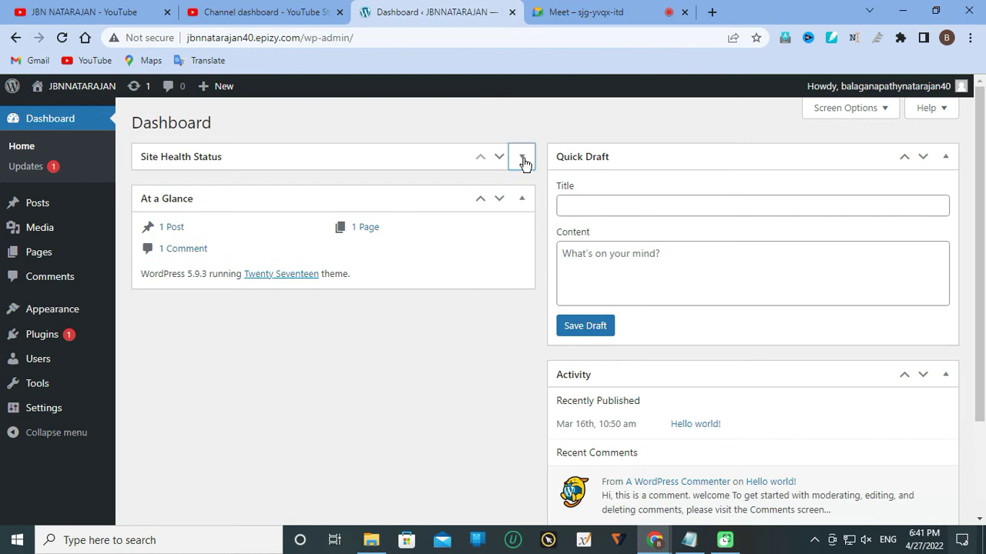
pyautogui.click(523, 159)
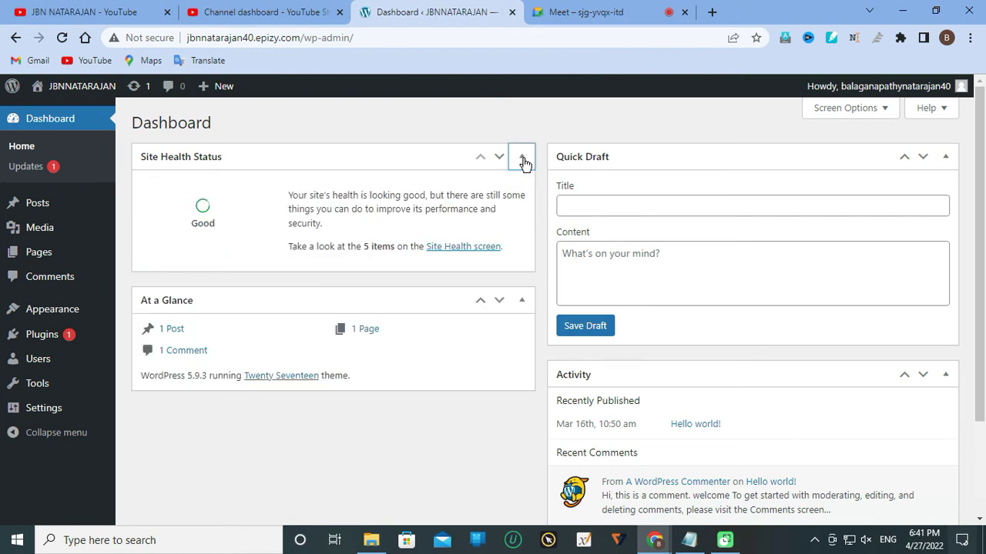
pyautogui.click(523, 160)
pyautogui.click(523, 161)
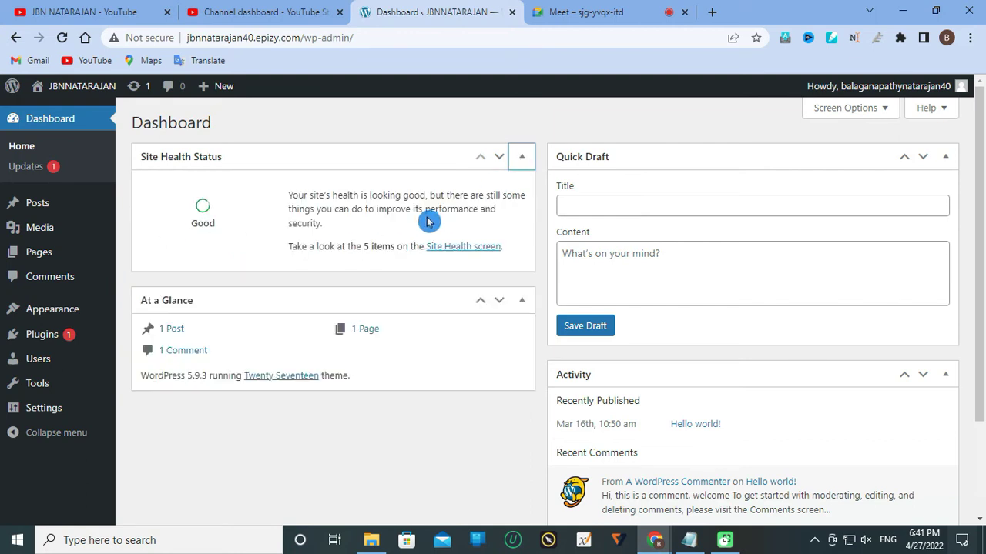
# - Open the Themes page under Appearance and look through the installed themes
pyautogui.moveTo(66, 211)
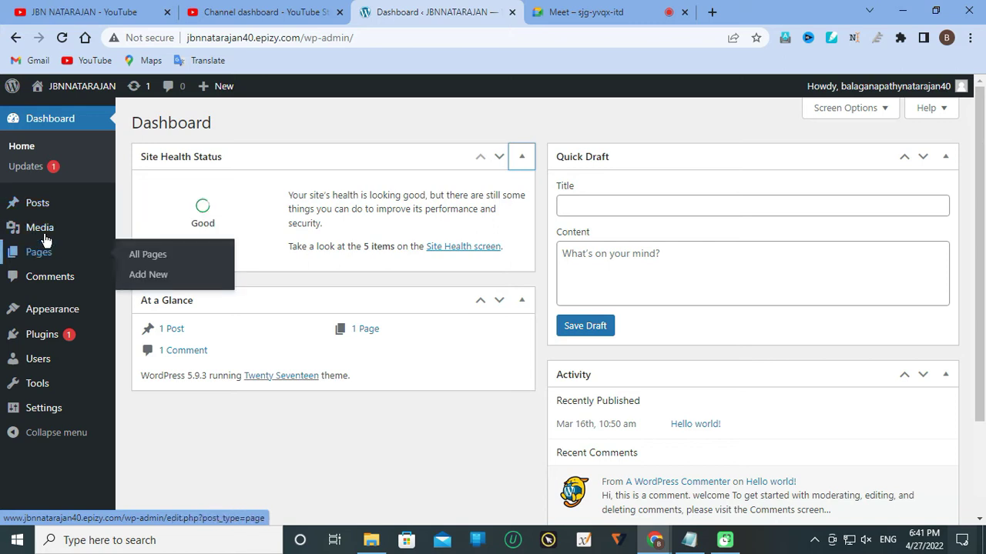
pyautogui.moveTo(44, 239)
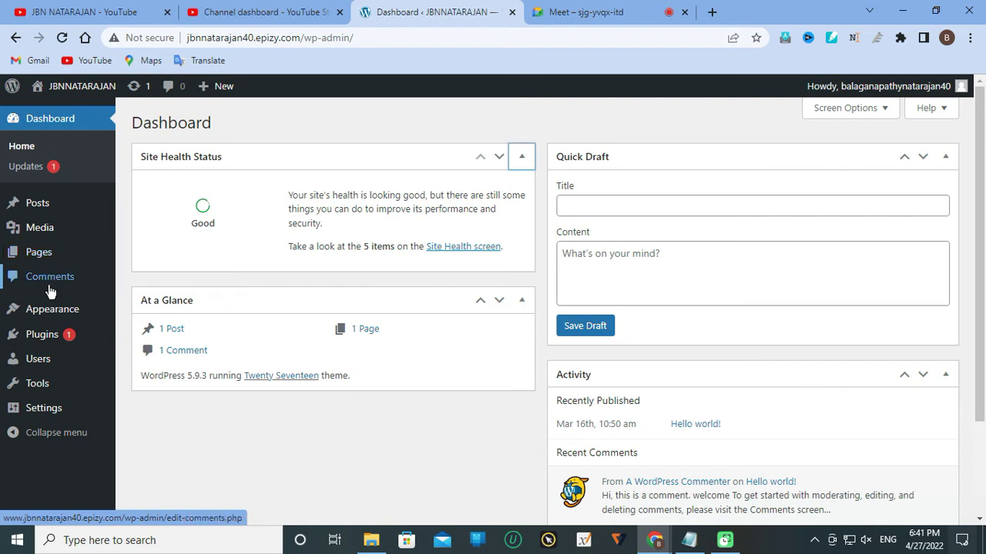
pyautogui.moveTo(50, 310)
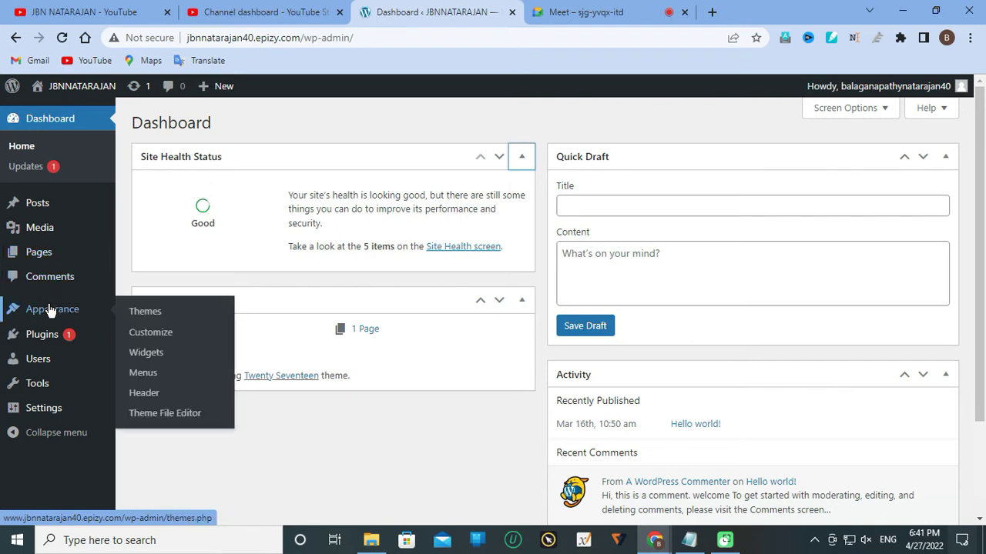
pyautogui.click(134, 315)
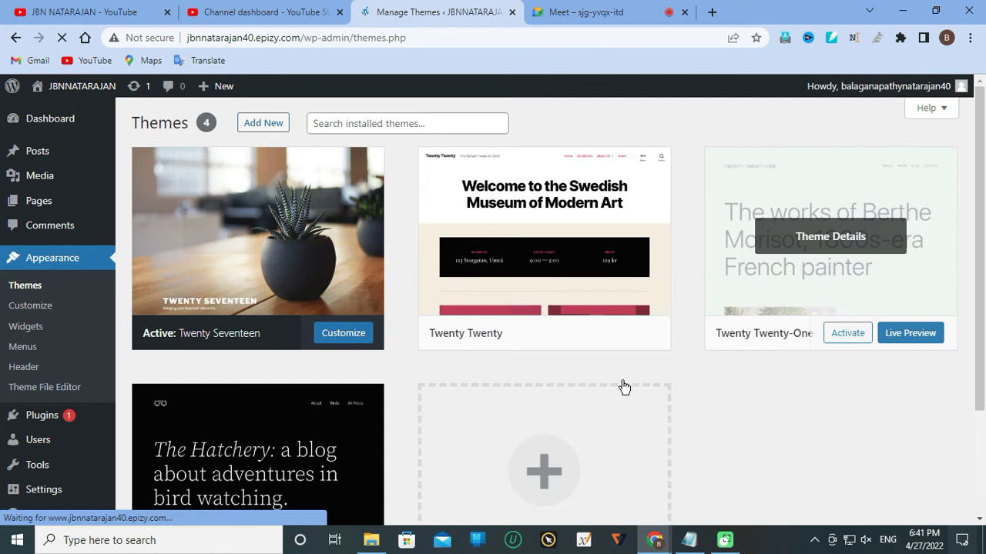
pyautogui.scroll(-2, 374, 378)
pyautogui.scroll(2, 272, 346)
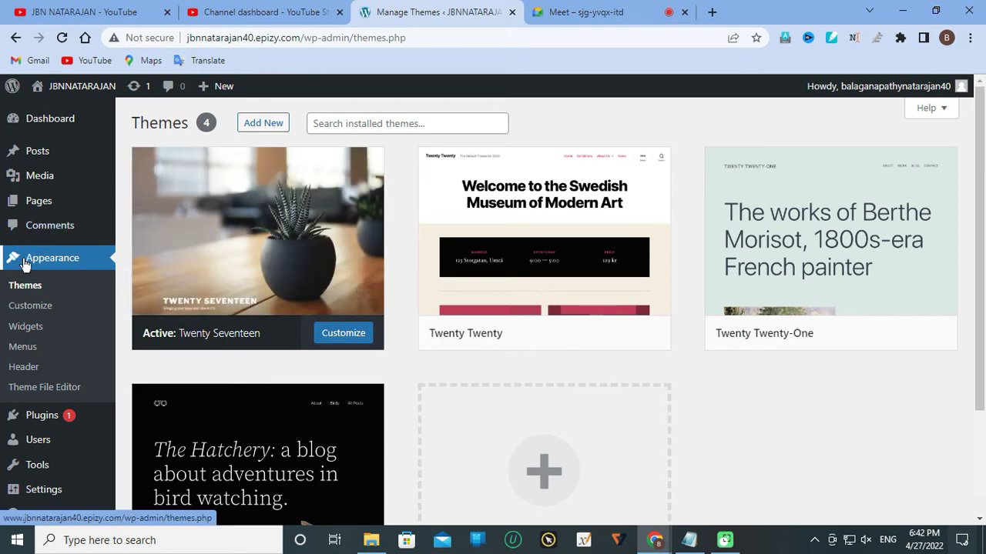
# - Return from the Themes page to the dashboard's home screen
pyautogui.moveTo(51, 123)
pyautogui.click(141, 124)
pyautogui.moveTo(16, 205)
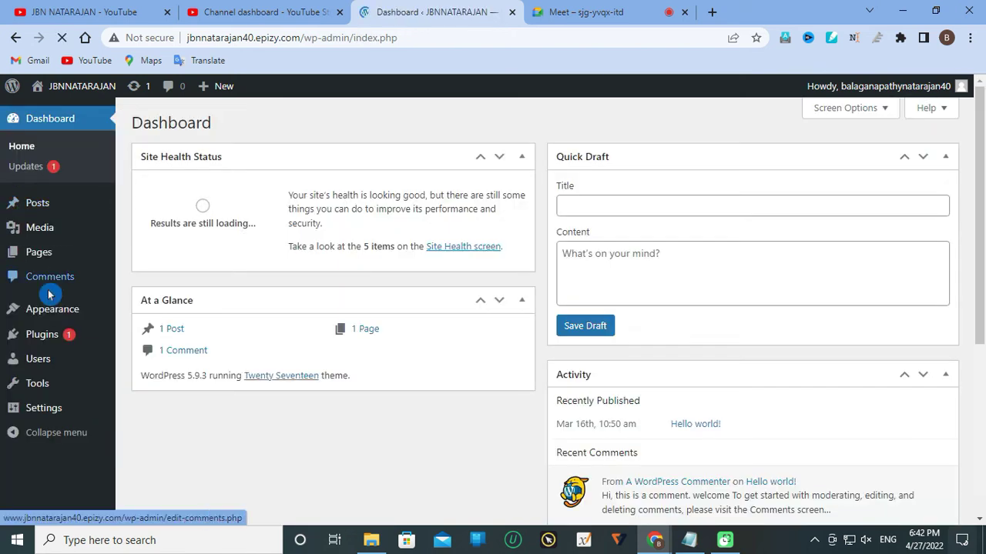
# - View the Appearance, Users and Plugins submenu options, and open the page for adding new plugins with its search field ready for input
pyautogui.moveTo(44, 319)
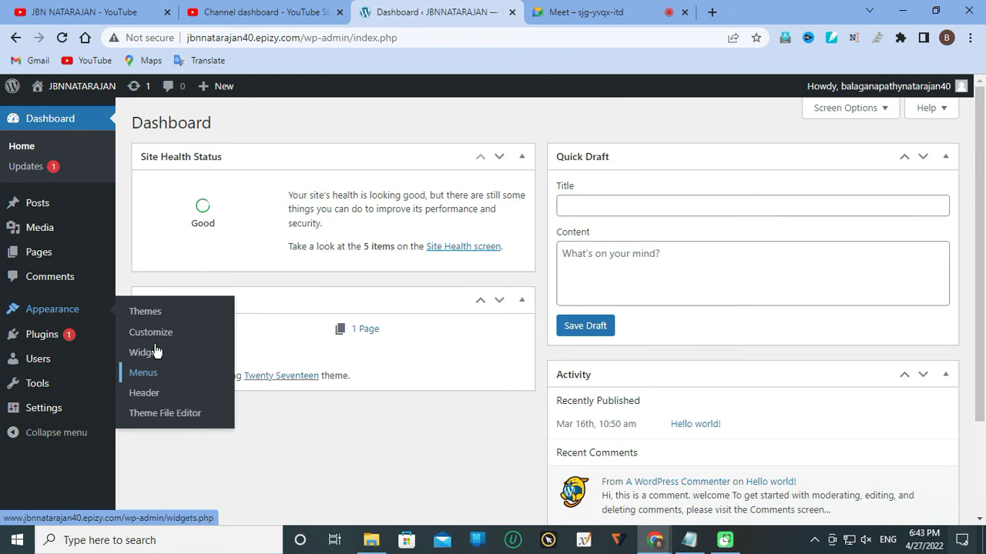
pyautogui.moveTo(40, 366)
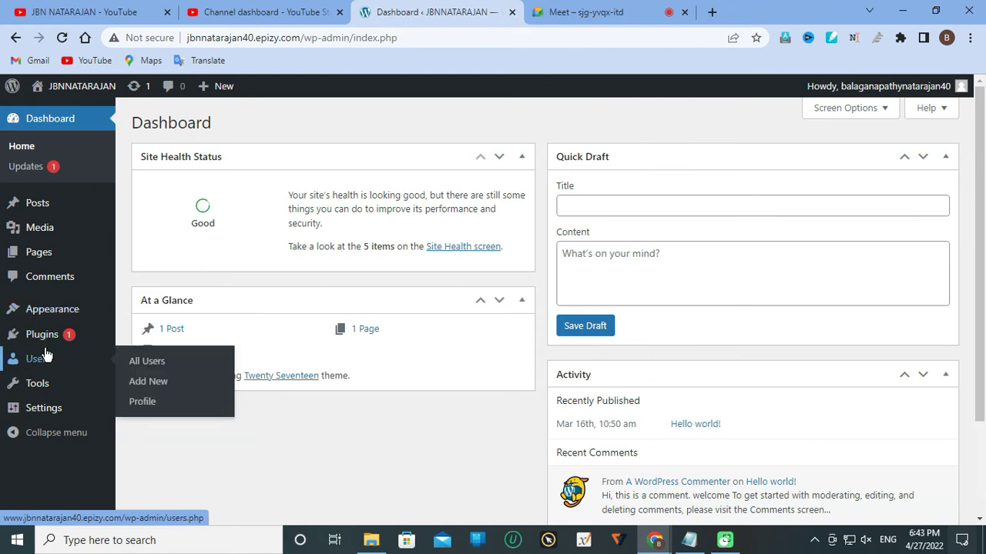
pyautogui.moveTo(45, 339)
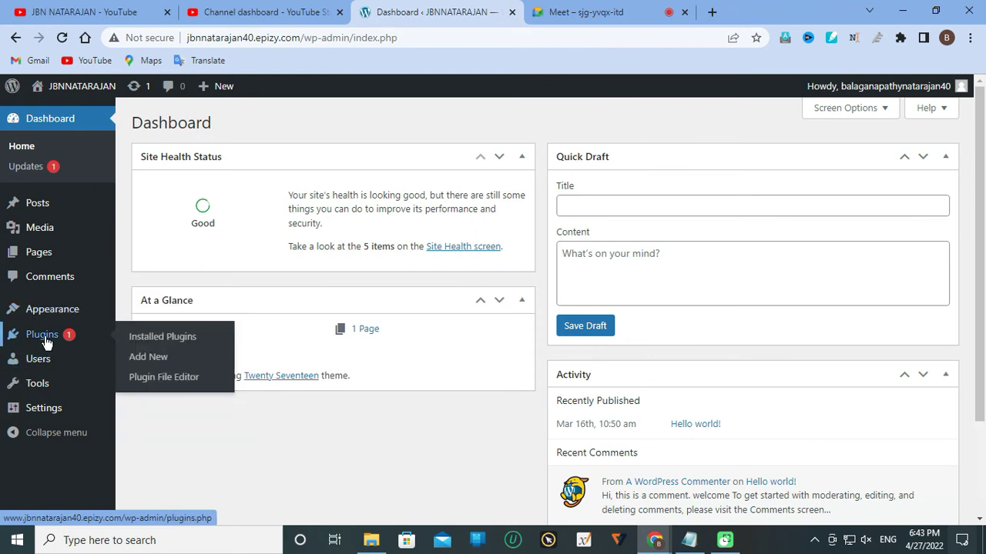
pyautogui.click(162, 362)
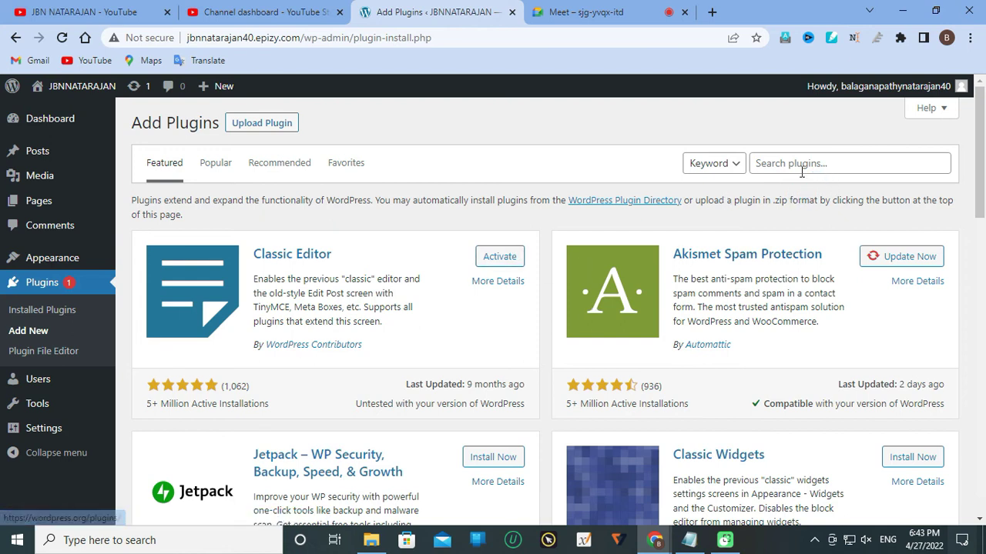
pyautogui.click(796, 163)
# - Switch to the desktop, open the "For multilanguage" text file in Notepad, copy the word "Gtranslate" and close the file
pyautogui.click(903, 11)
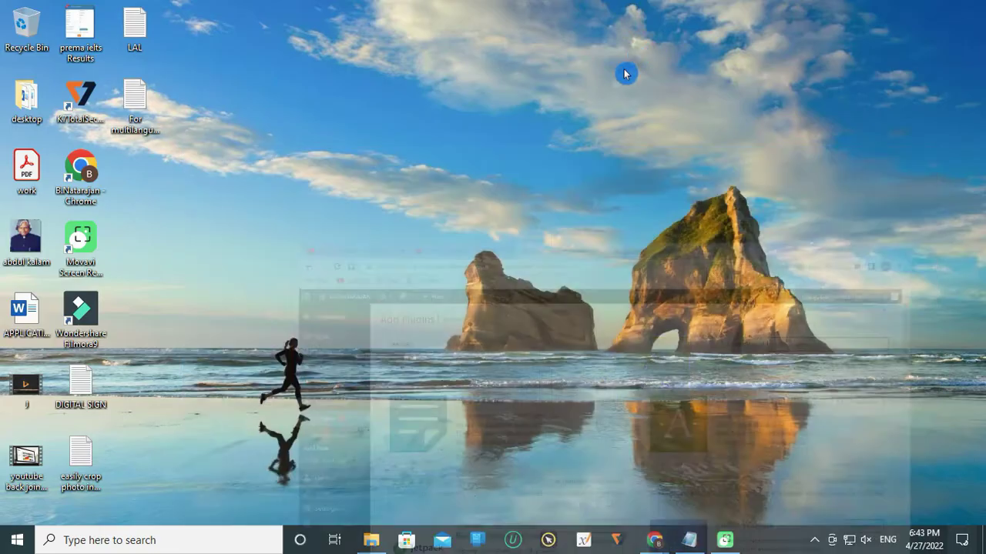
pyautogui.click(132, 98)
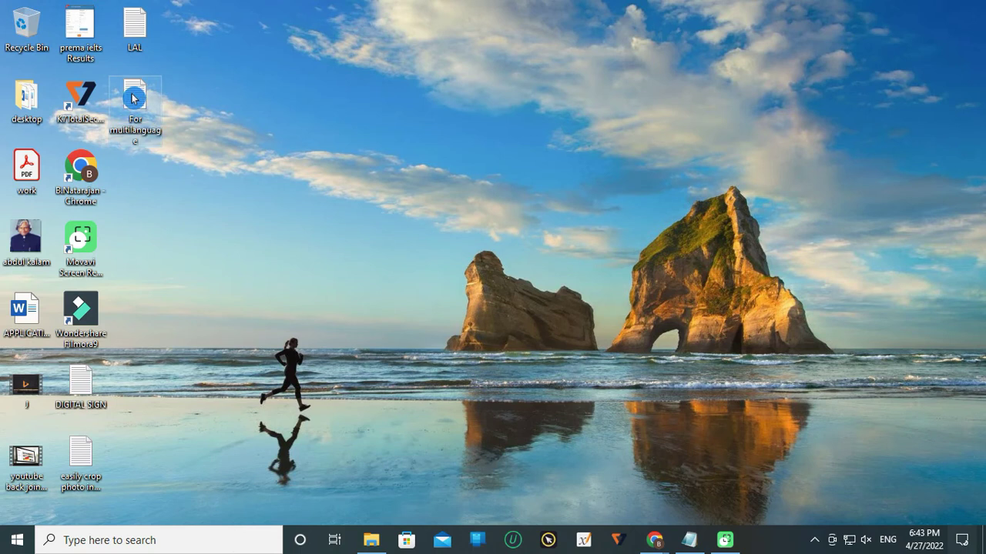
pyautogui.click(147, 103)
pyautogui.moveTo(358, 218); pyautogui.dragTo(291, 213)
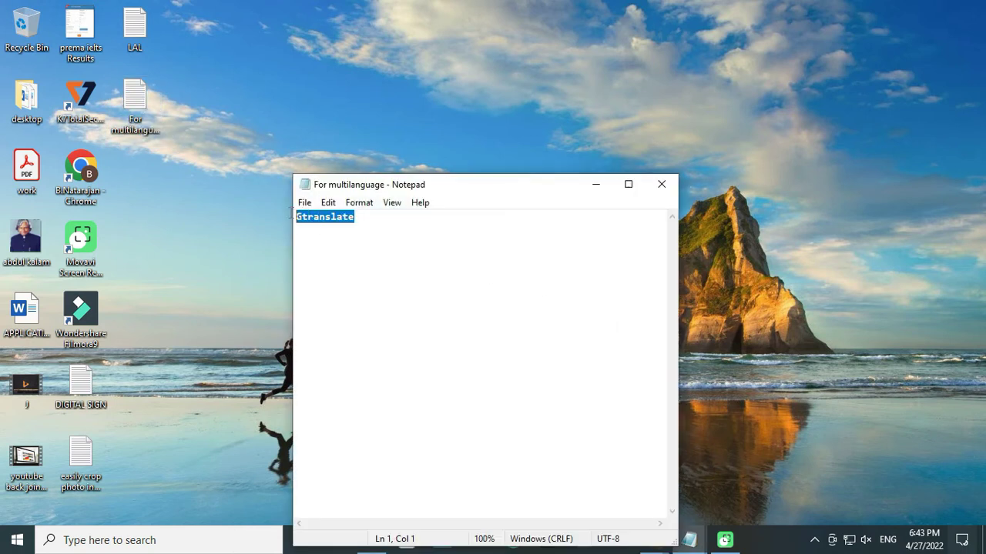
pyautogui.rightClick(313, 217)
pyautogui.click(359, 267)
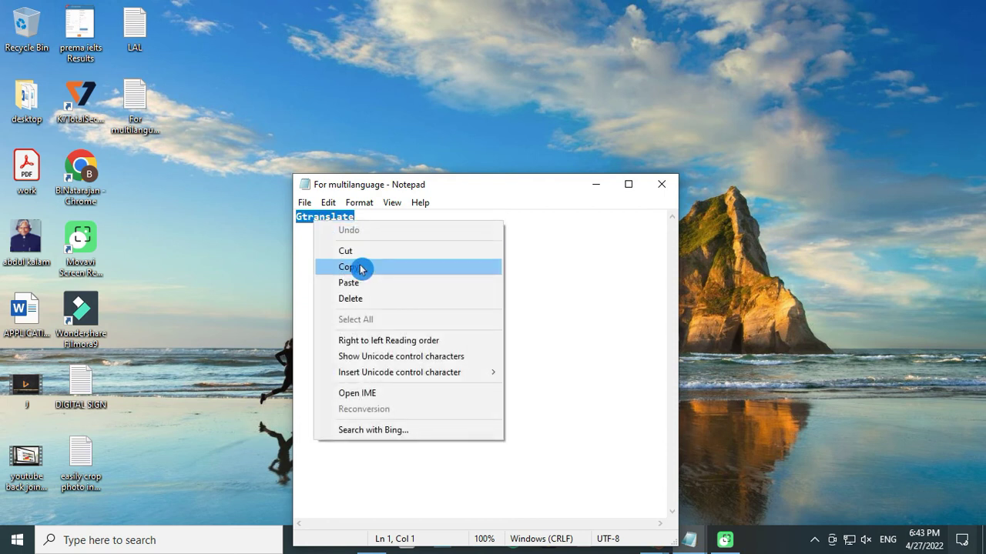
pyautogui.click(665, 191)
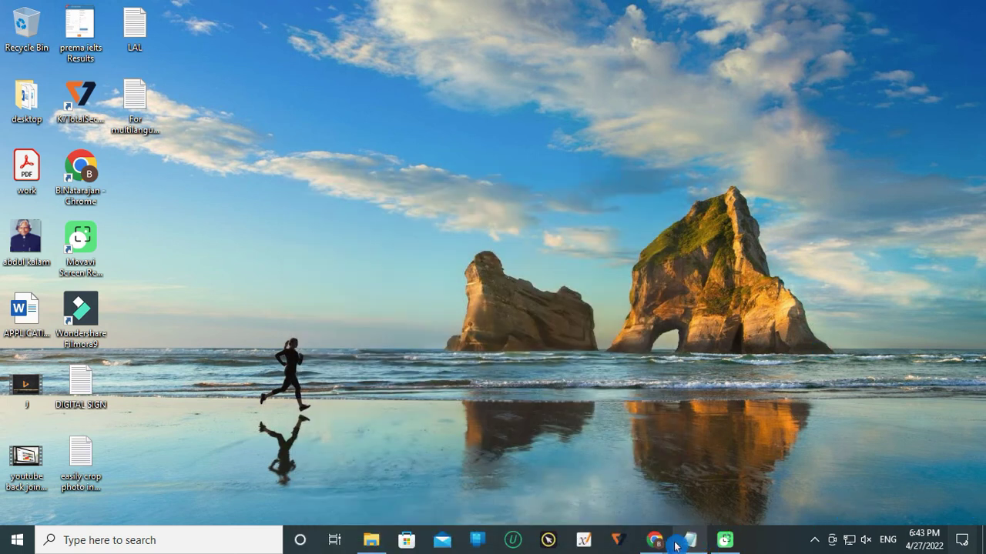
# - Switch back to Chrome, search the plugins for the copied keyword "Gtranslate" and look through the matching plugins
pyautogui.moveTo(655, 537)
pyautogui.click(573, 471)
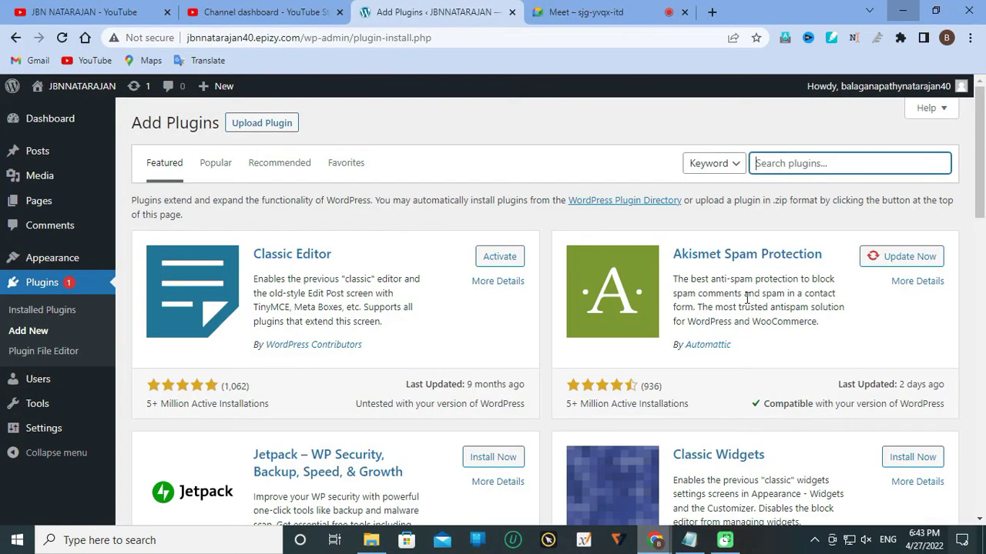
pyautogui.rightClick(793, 168)
pyautogui.click(827, 279)
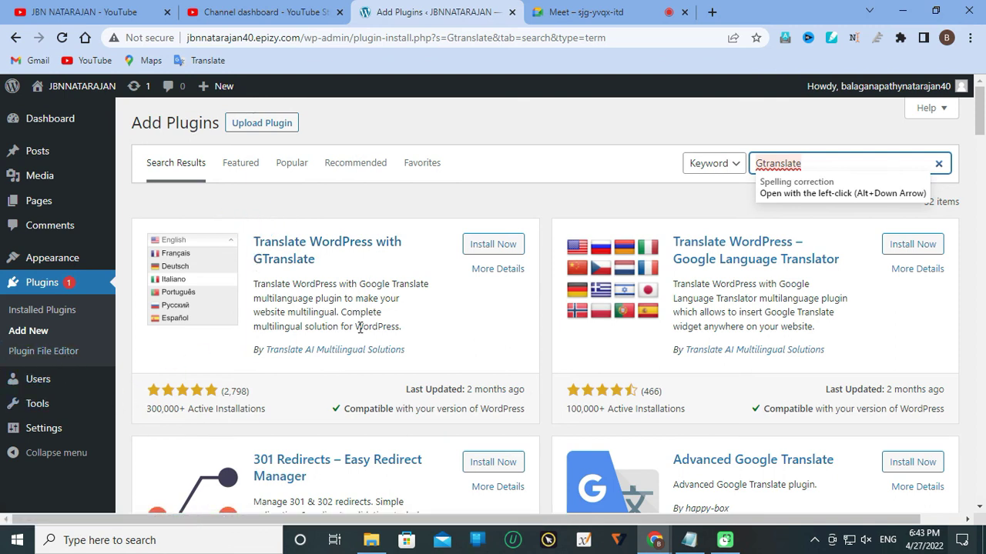
pyautogui.scroll(-4, 360, 328)
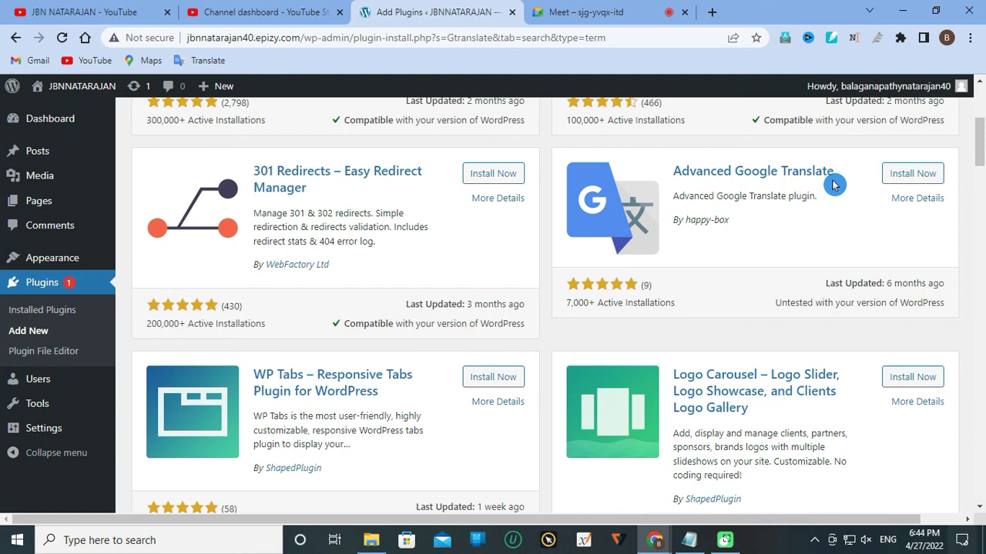
pyautogui.scroll(-2, 579, 333)
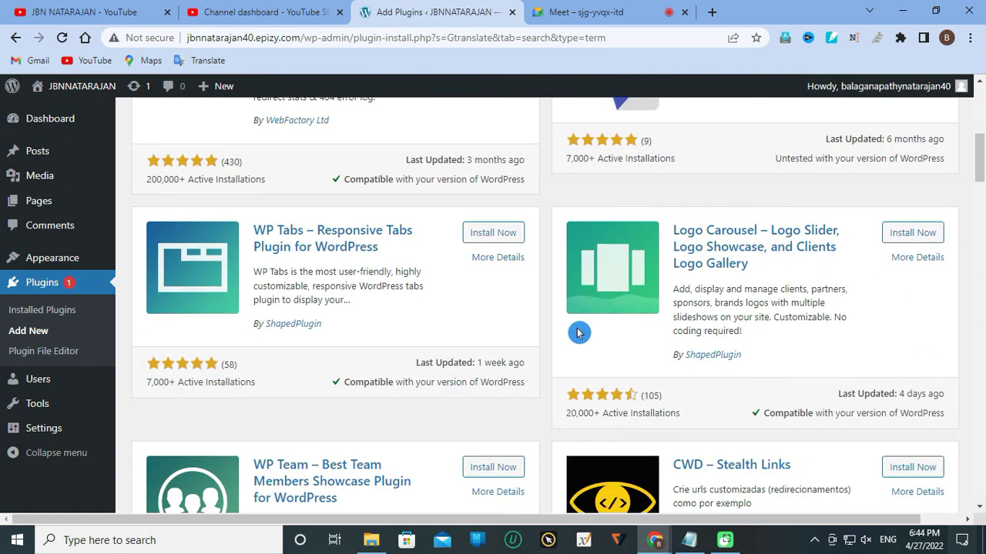
pyautogui.scroll(6, 579, 333)
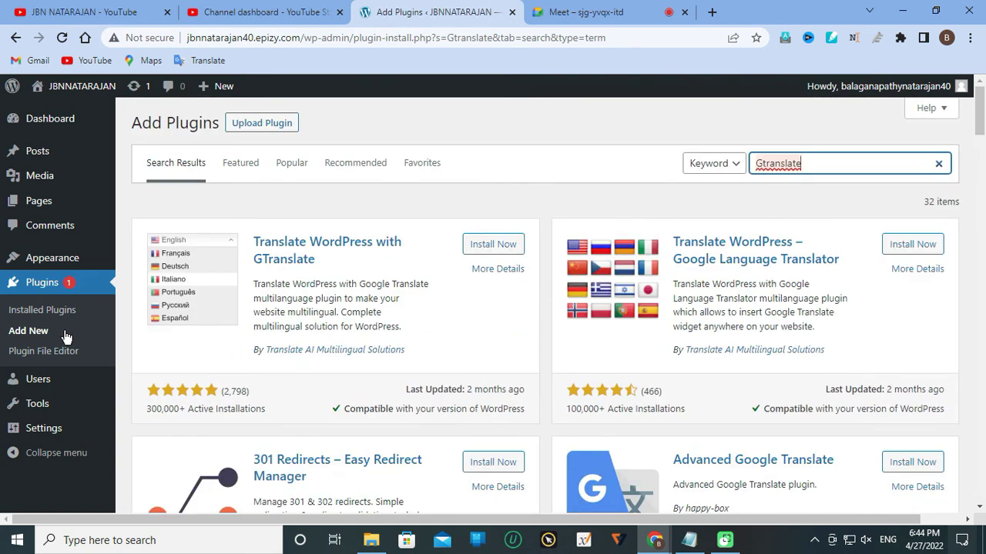
# - Return from the Add Plugins page to the dashboard's home screen
pyautogui.moveTo(82, 385)
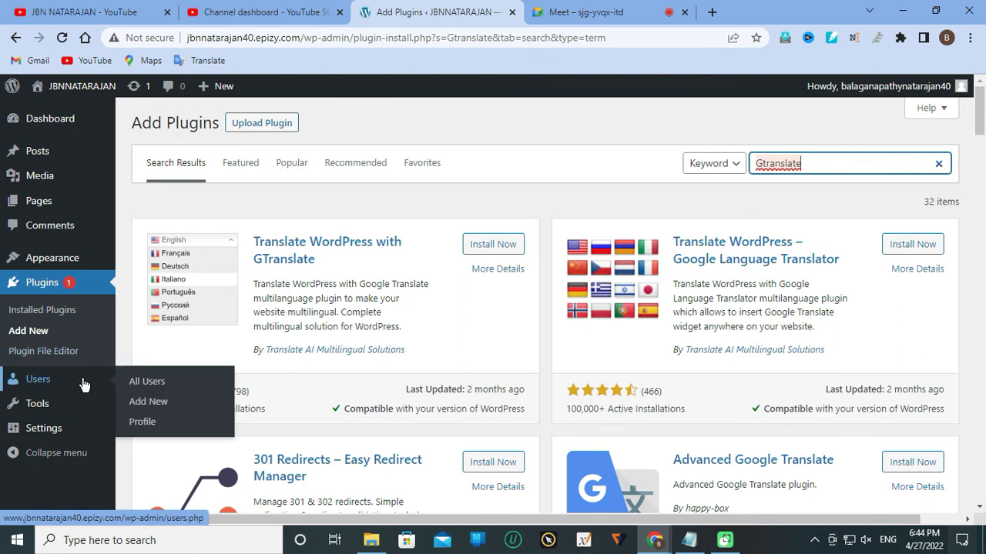
pyautogui.moveTo(50, 127)
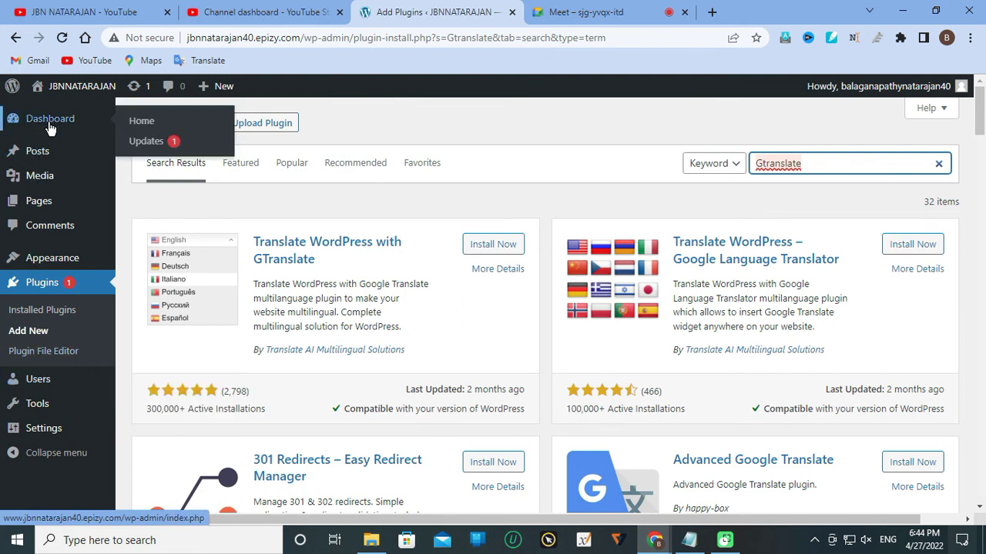
pyautogui.click(148, 123)
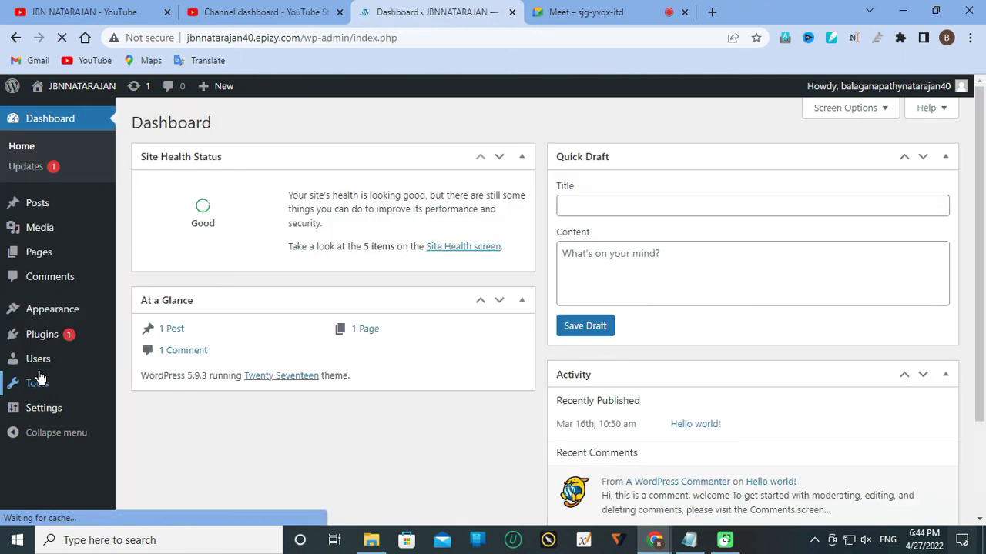
# - Examine the submenu options available under Users and Tools without opening any of them
pyautogui.moveTo(40, 362)
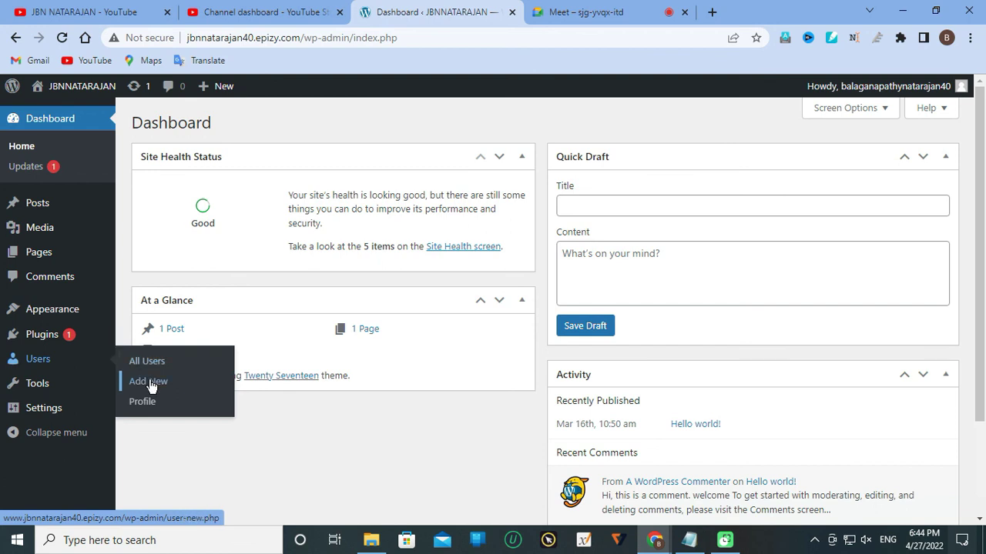
pyautogui.moveTo(94, 380)
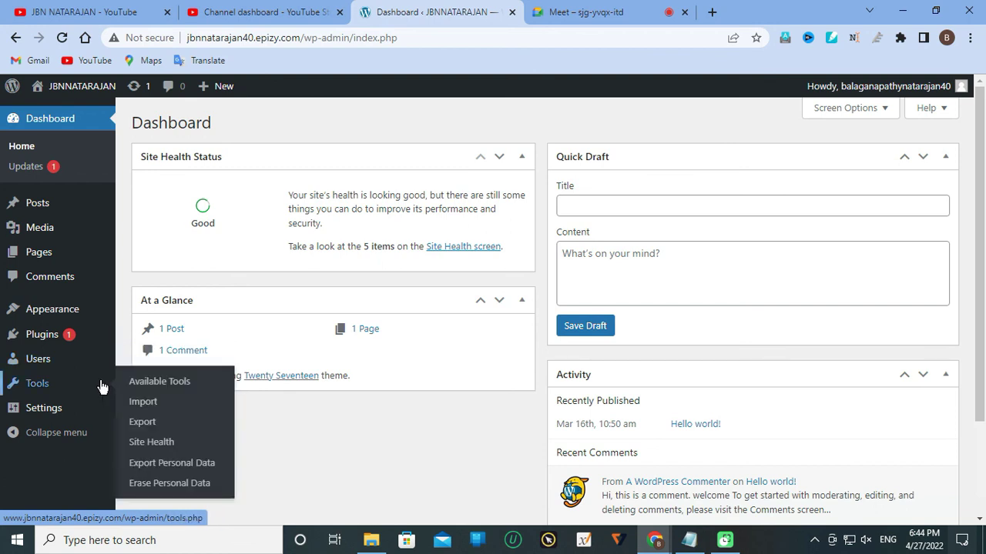
pyautogui.click(38, 482)
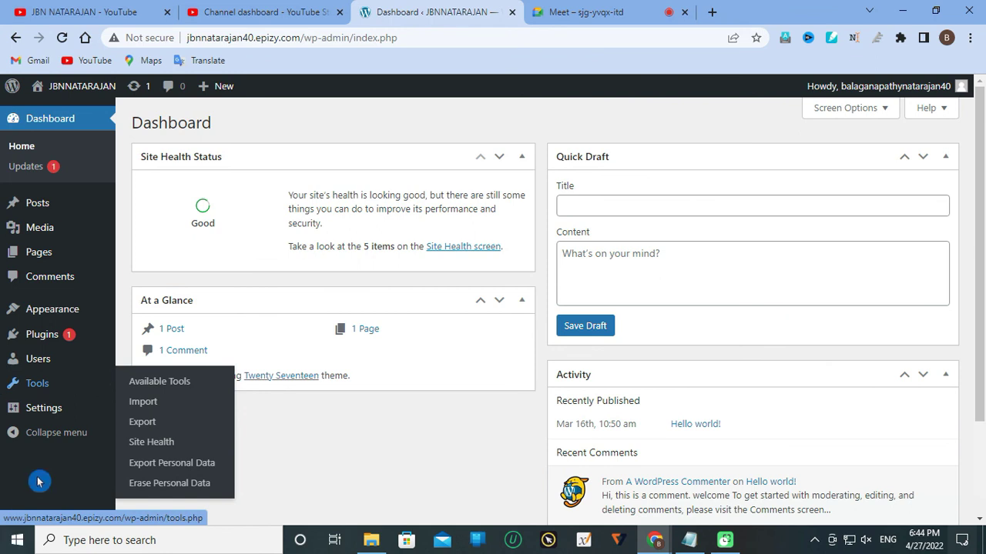